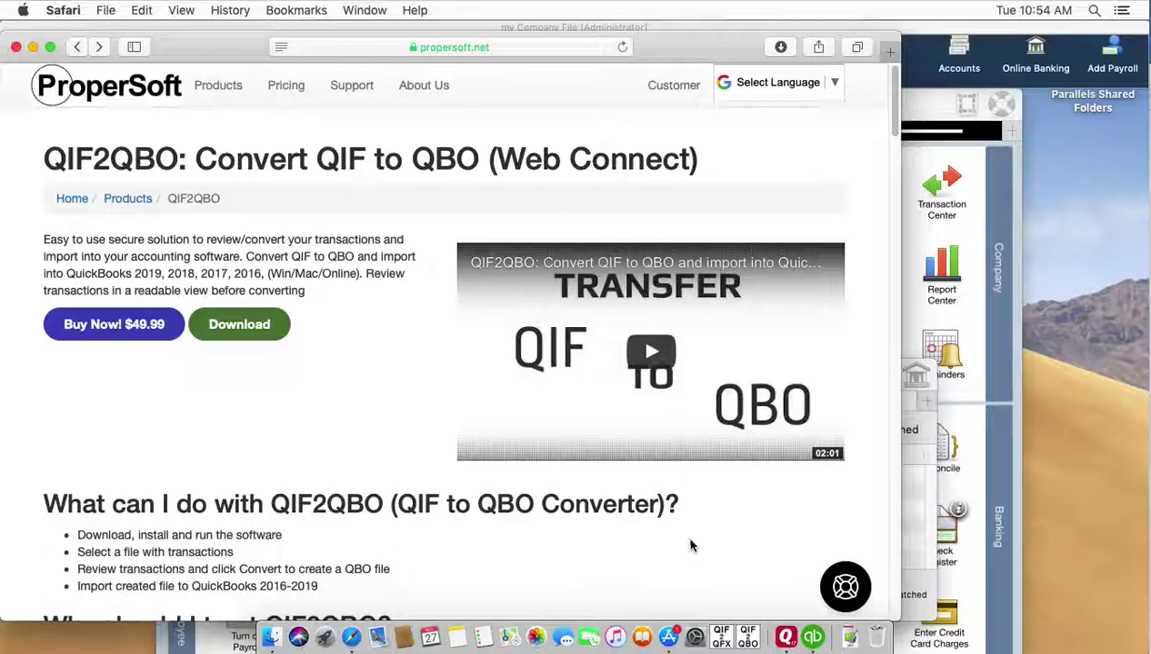
Open sample.qif from the Downloads folder in QIF2QBO.
click(747, 636)
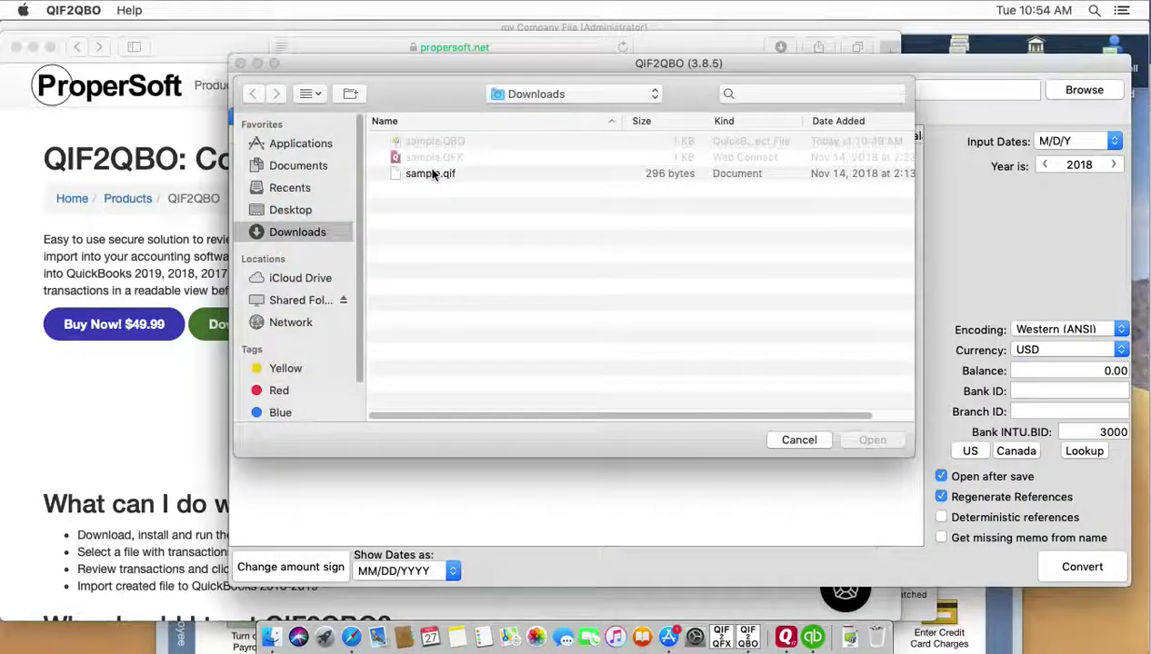
click(431, 175)
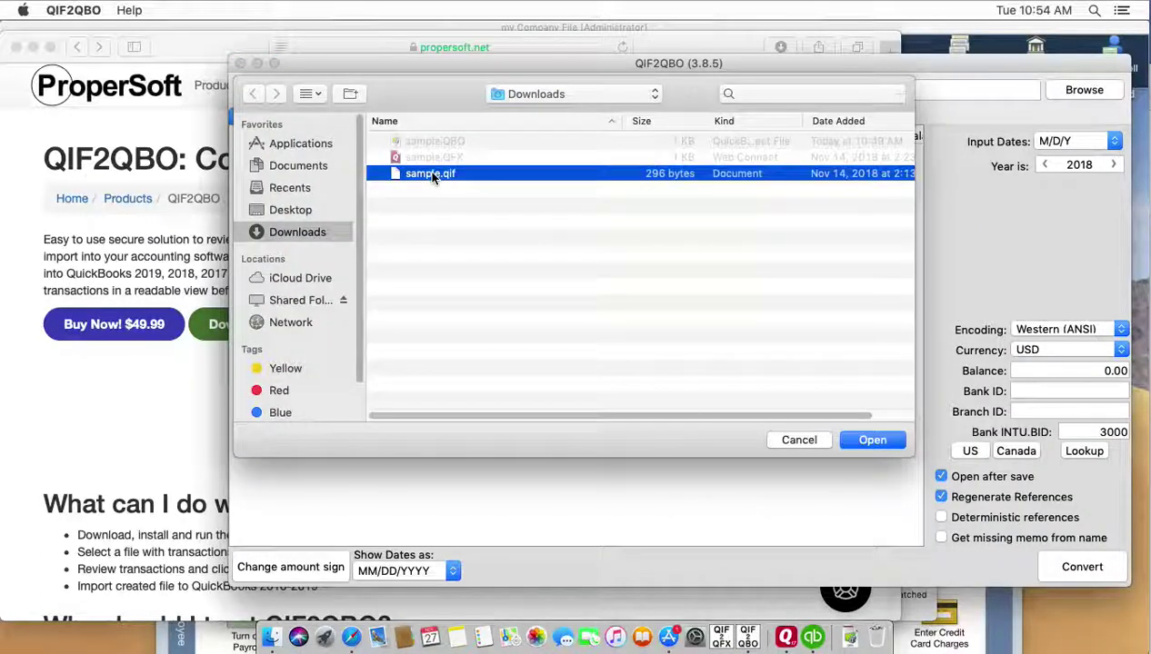
click(861, 440)
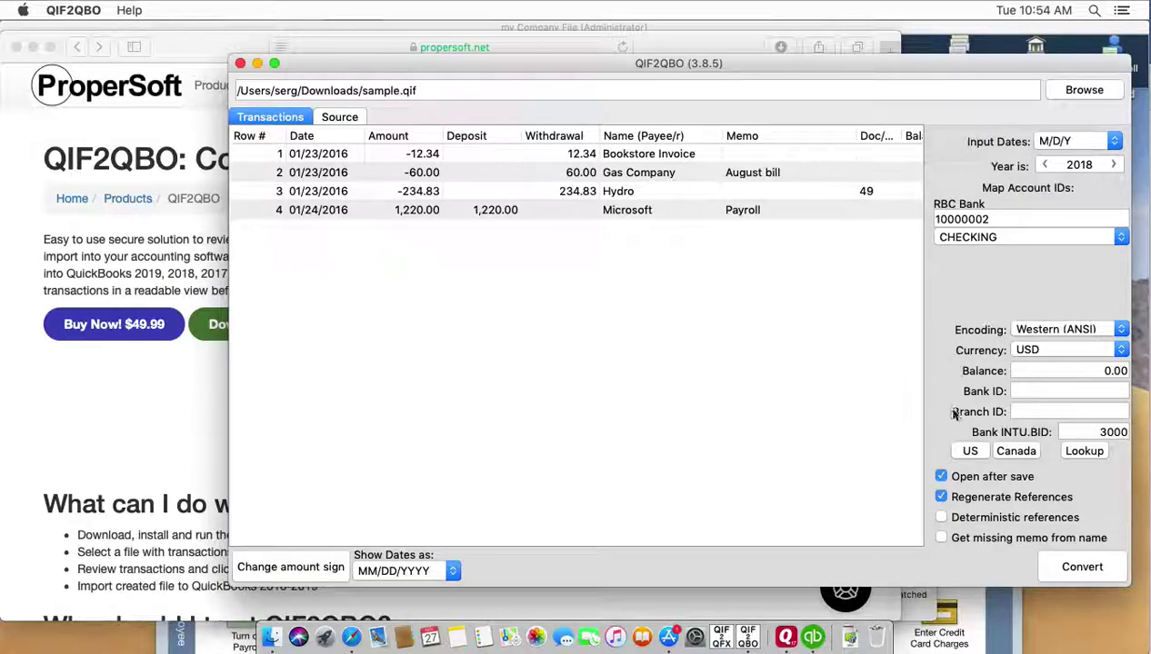
Look up banks matching "wells" and select Wells Fargo Bank (03000) as the Bank INTU.BID.
click(1081, 459)
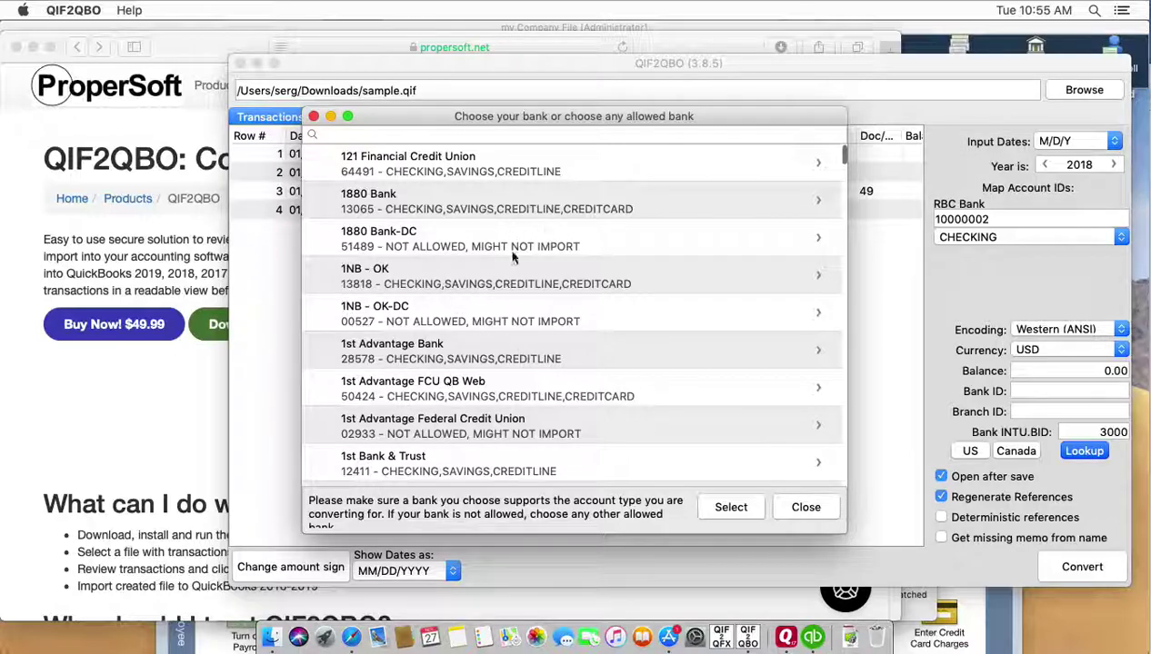
click(358, 142)
text(wells)
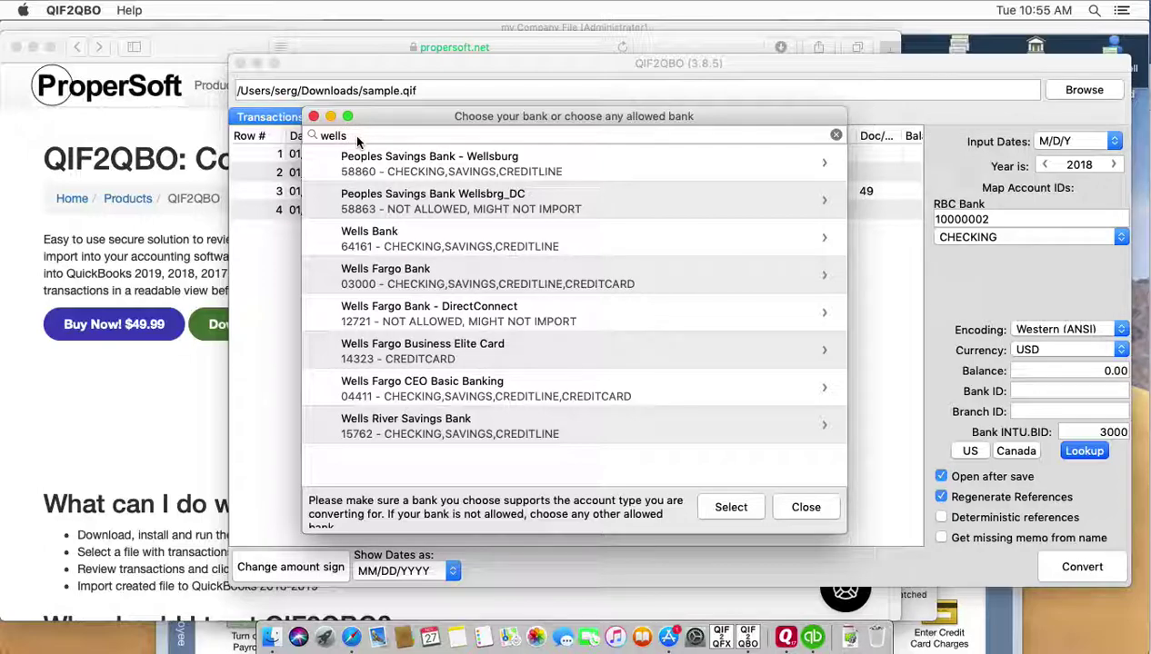
click(428, 282)
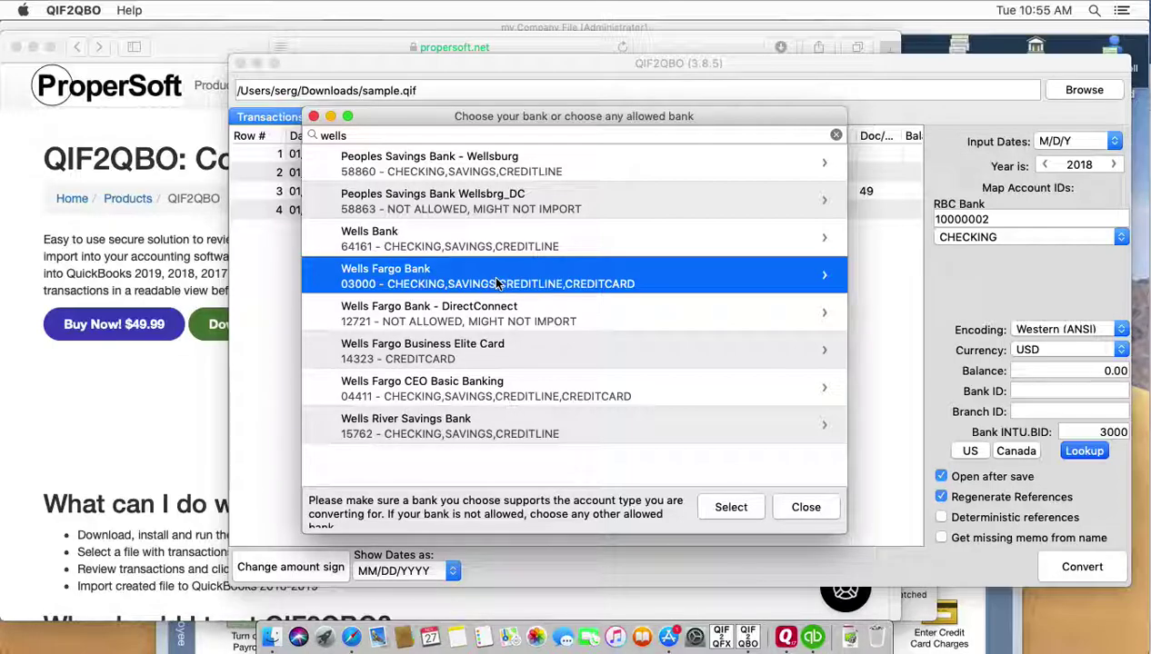
click(730, 511)
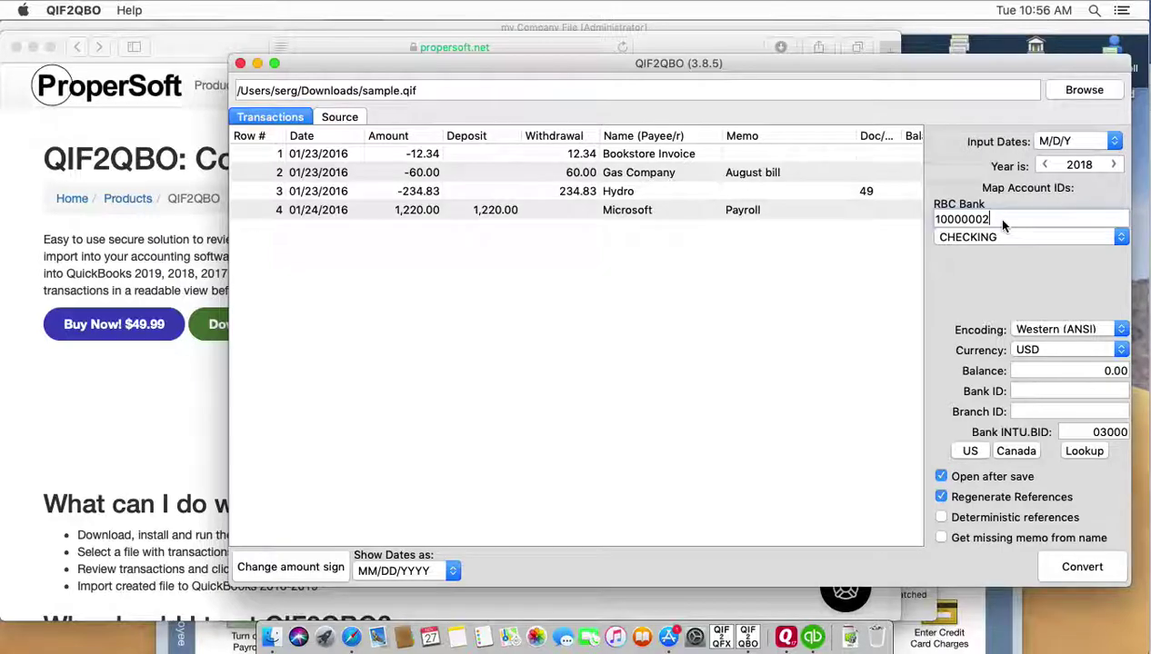
Change the last digit of the mapped account ID to 1 and convert the transactions, saving the file as sample in Downloads.
key(BackSpace)
text(1)
click(1057, 573)
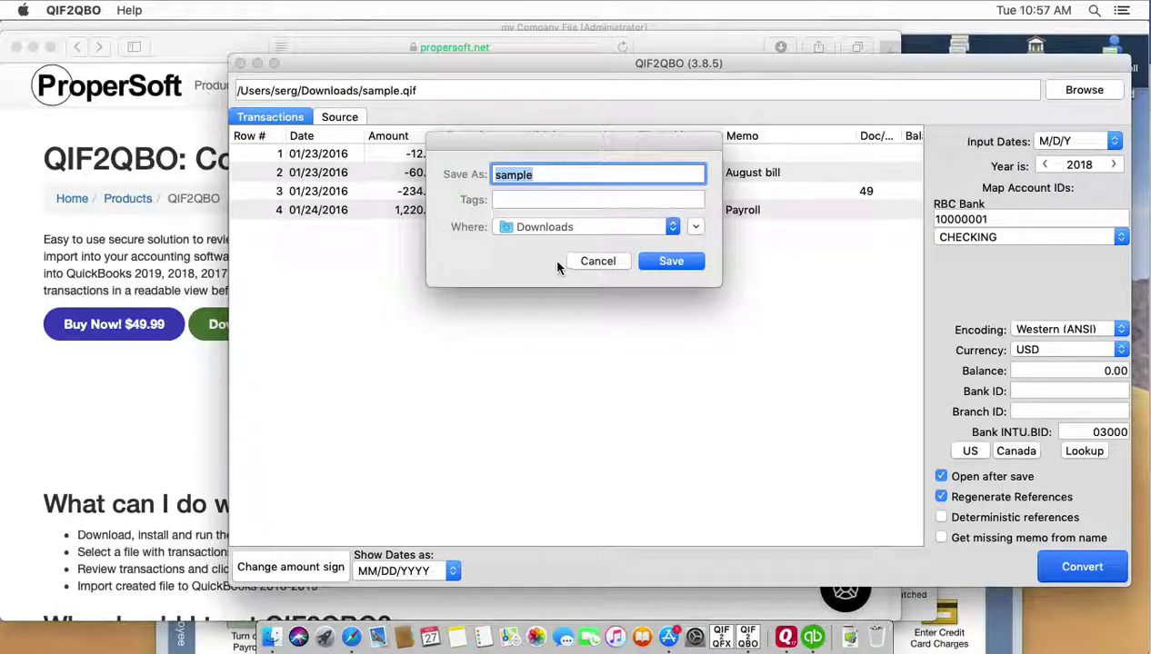
click(675, 263)
click(686, 254)
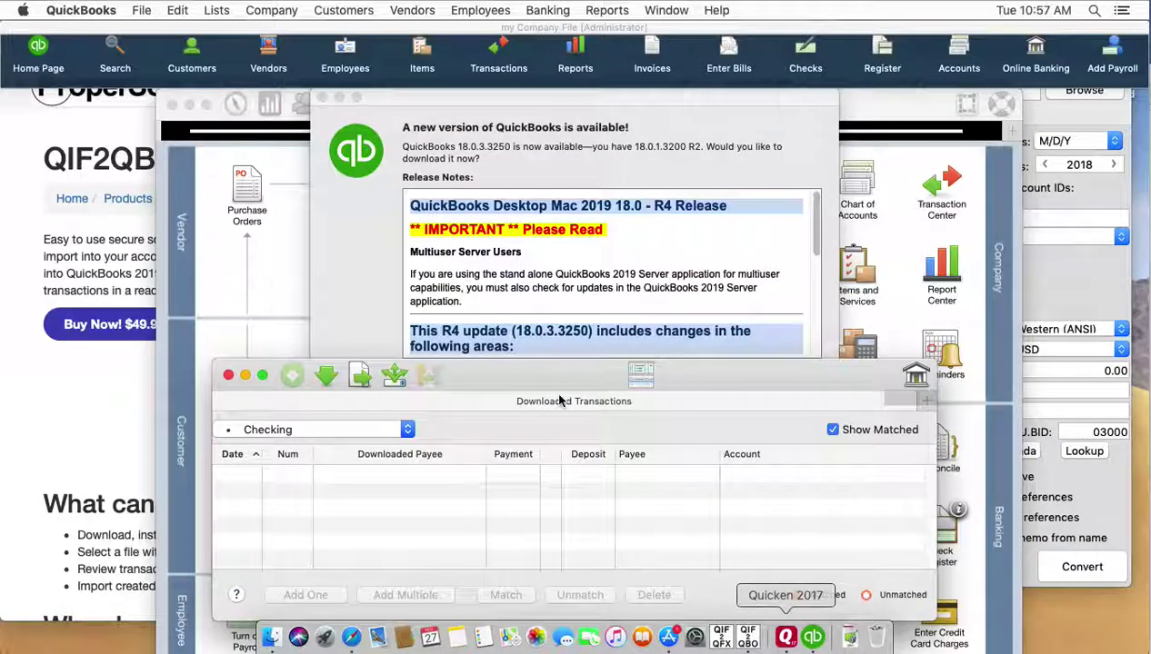
Close the Downloaded Transactions window and dismiss the QuickBooks new version notice.
click(228, 377)
click(322, 98)
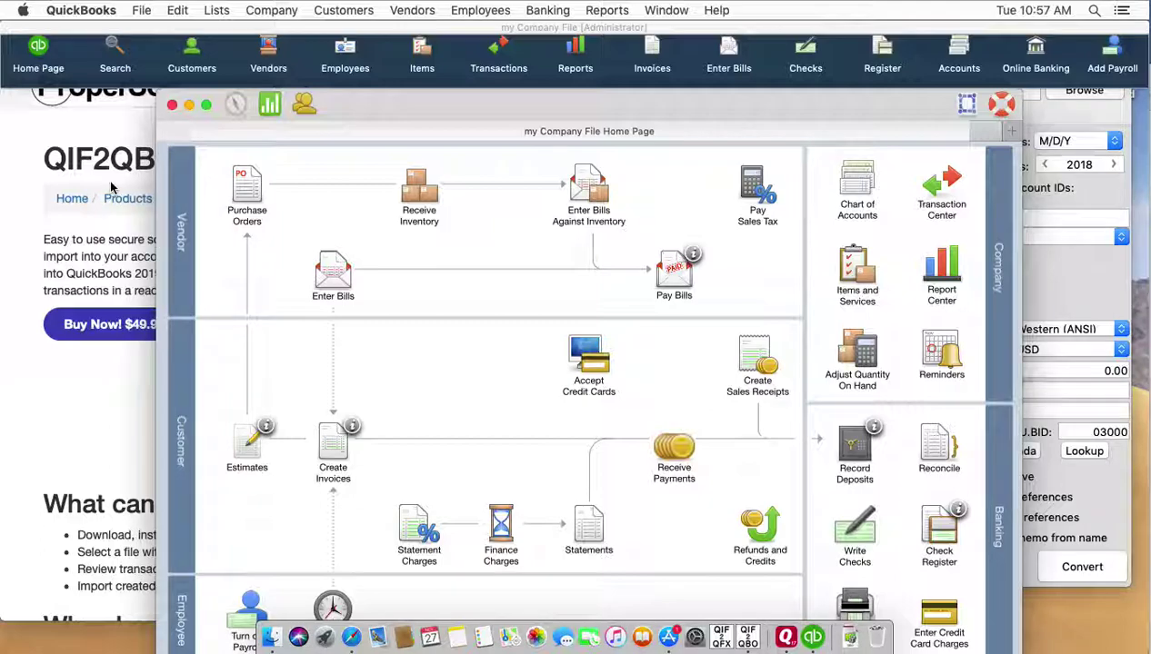
click(80, 11)
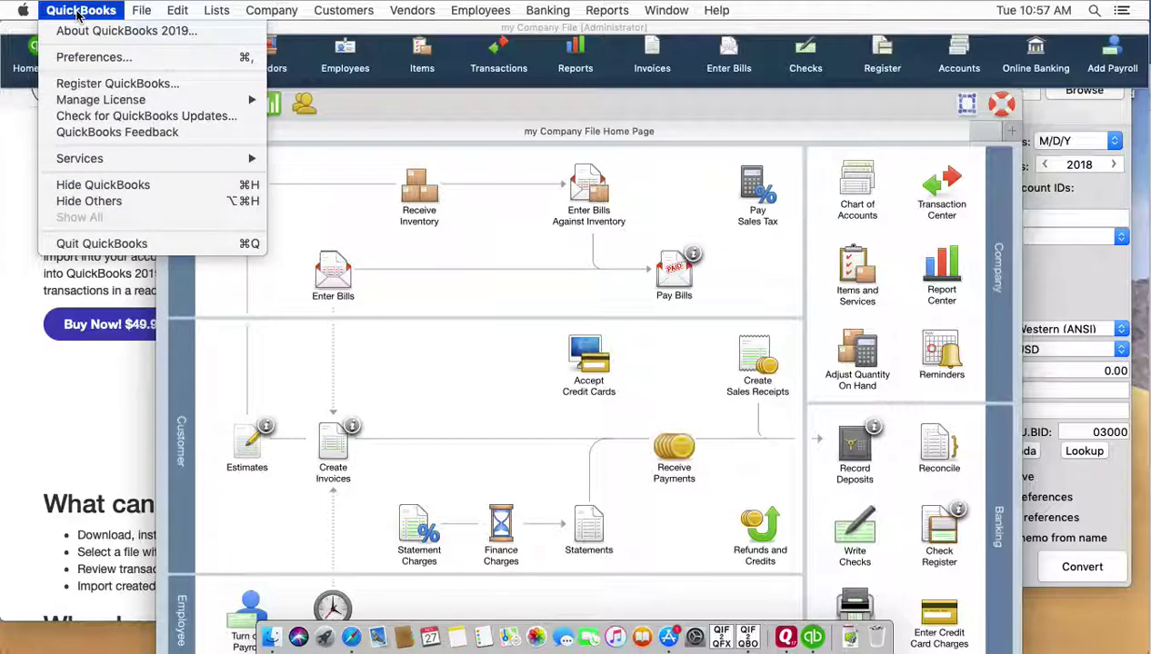
mouse_move(91, 102)
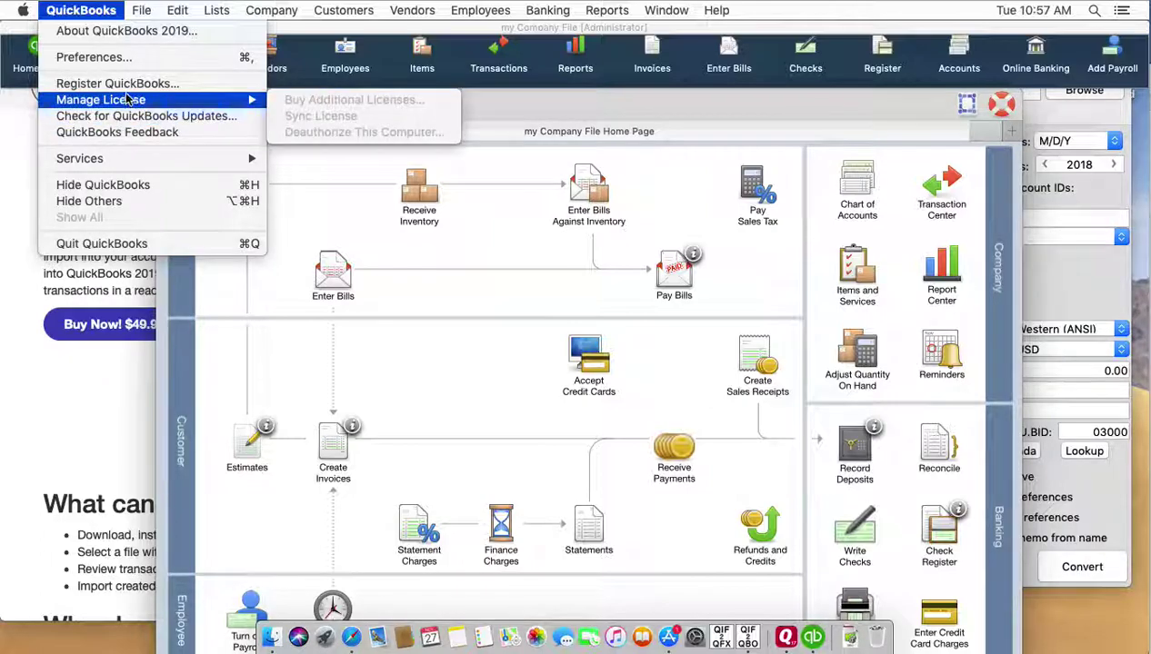
mouse_move(139, 12)
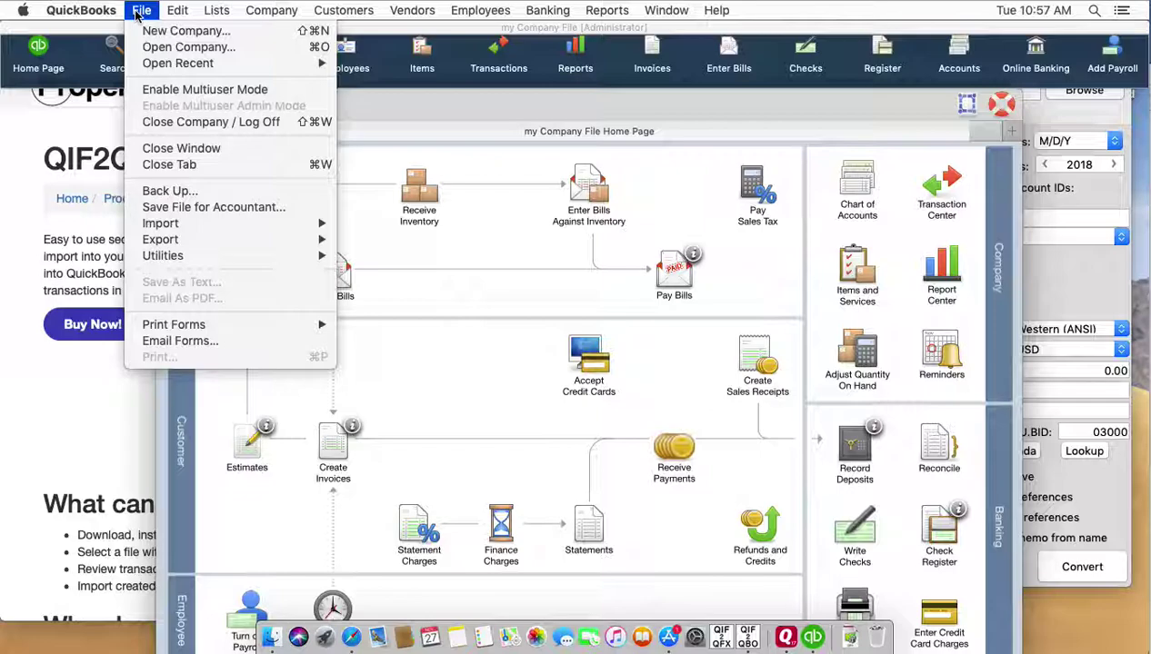
click(164, 191)
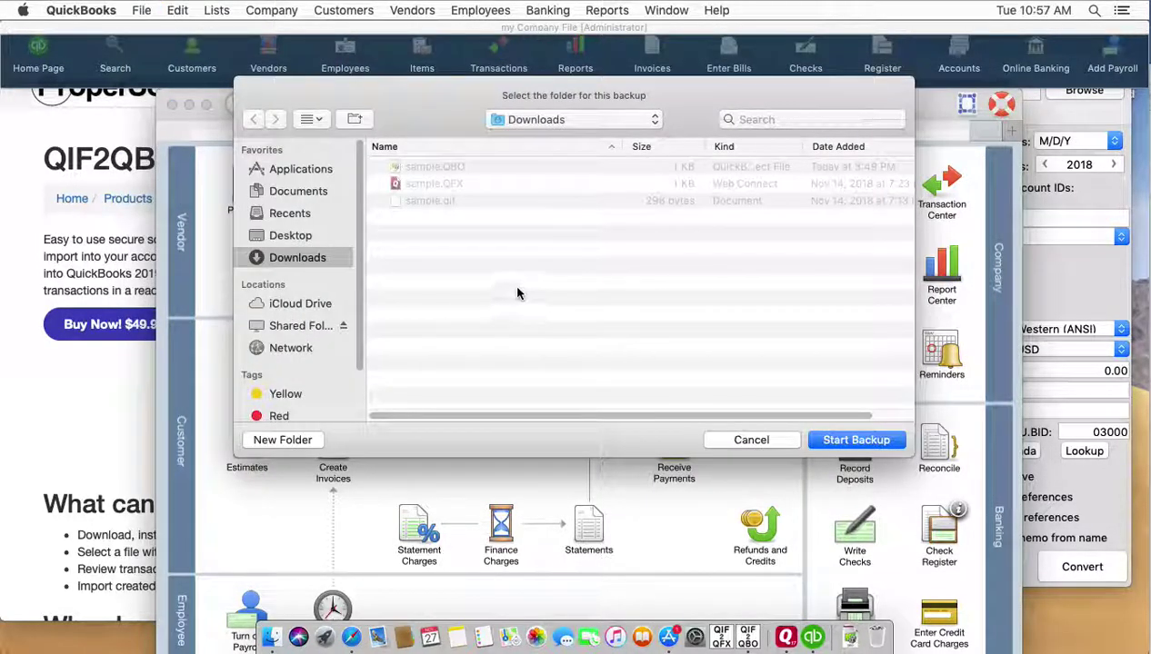
click(786, 441)
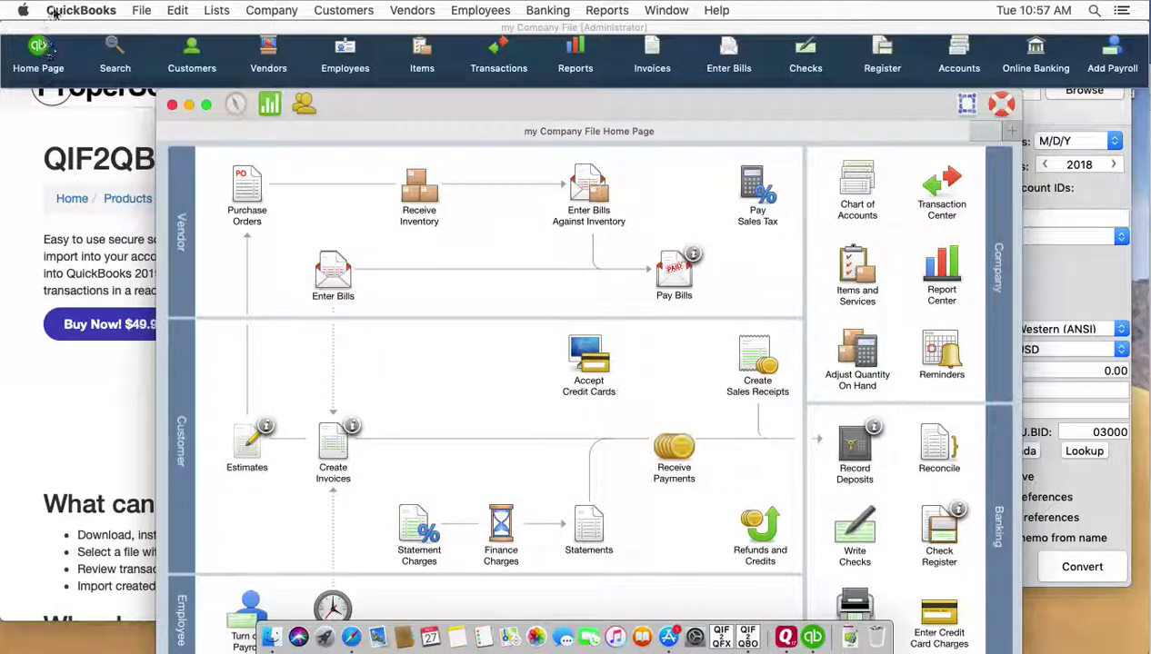
Open the Chart of Accounts and slightly widen its window.
click(77, 10)
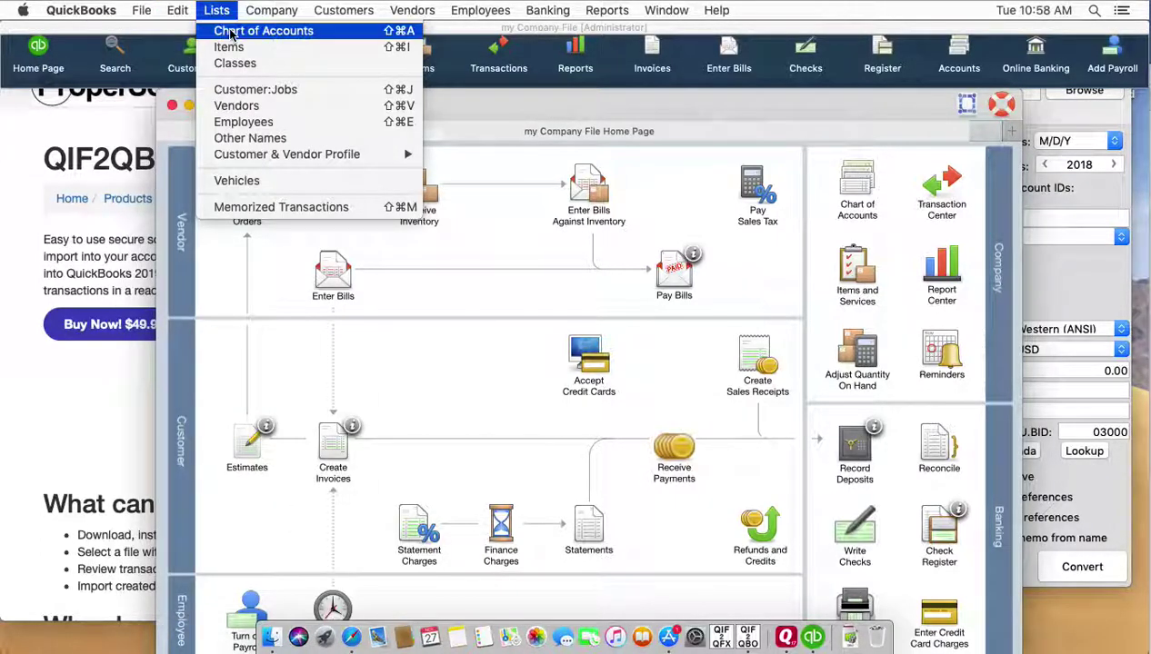
click(226, 31)
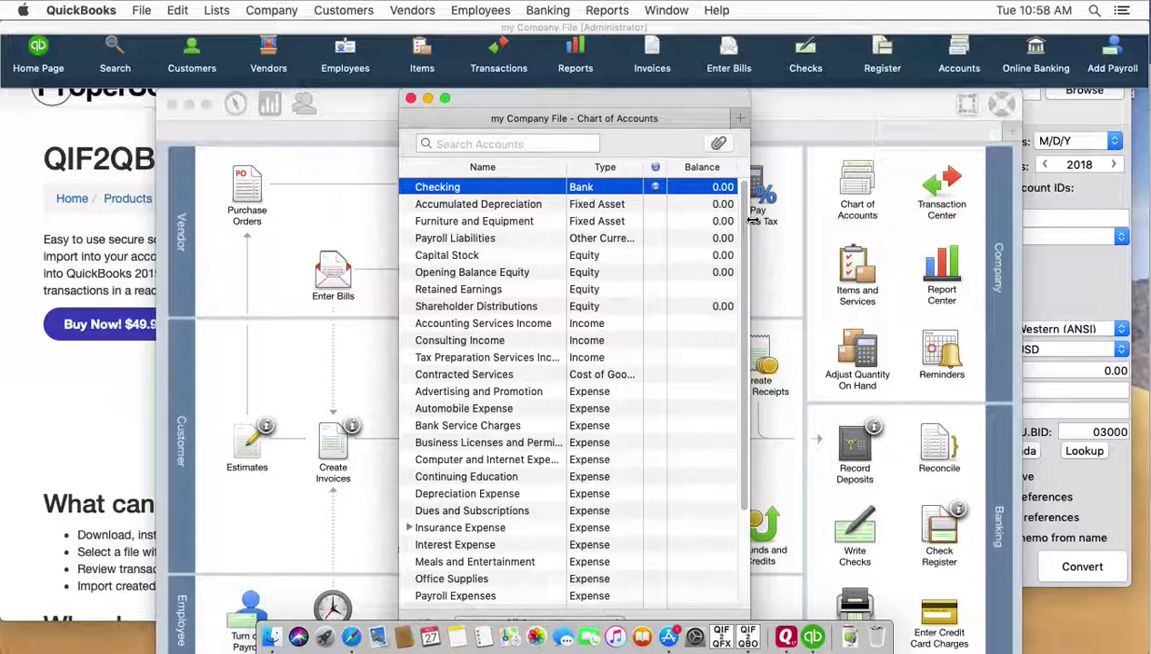
drag(752, 221, 773, 221)
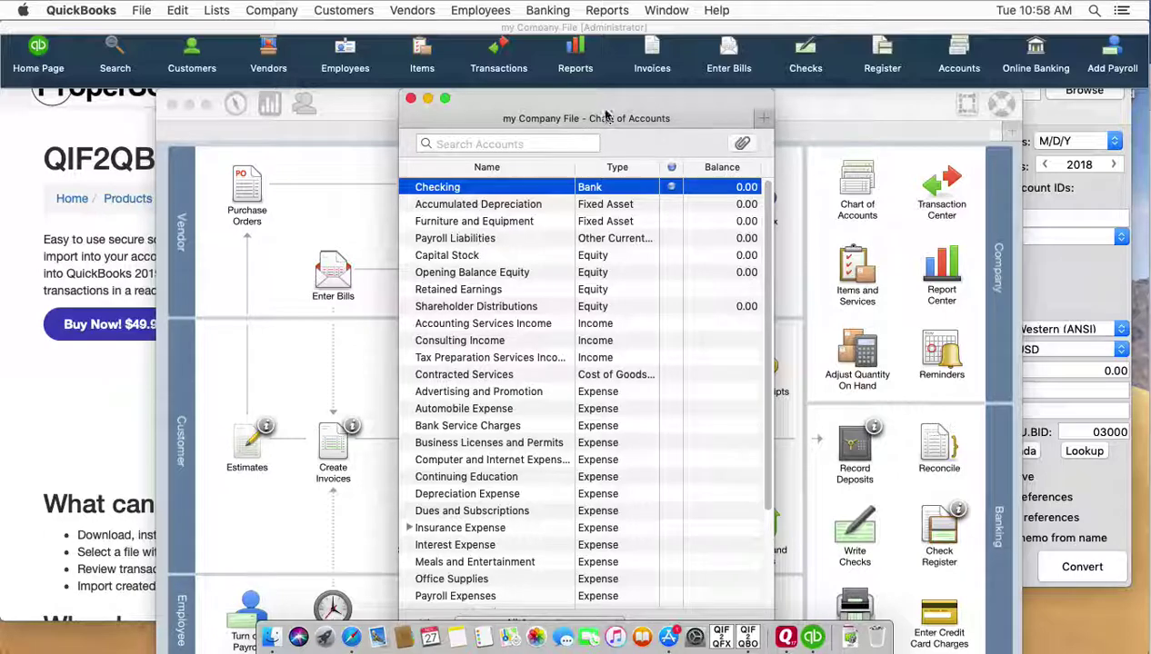
drag(606, 117, 601, 117)
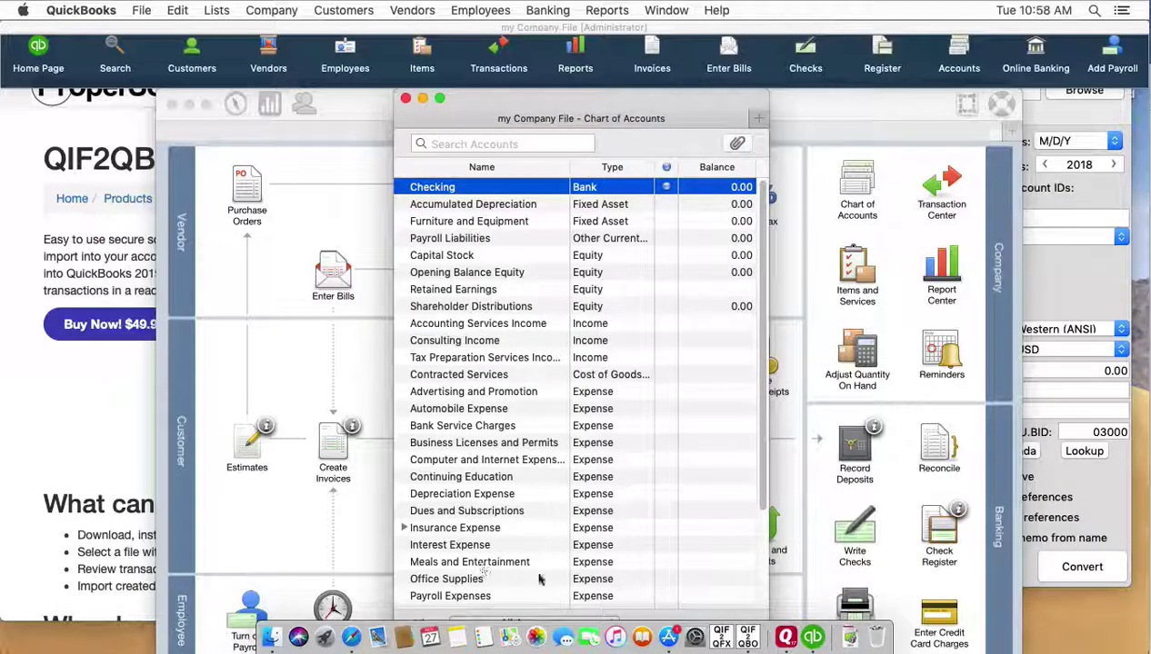
Edit the Checking account's online settings, setting Download transactions to Not enabled, and save the account while accepting deletion of pending transactions.
right_click(530, 191)
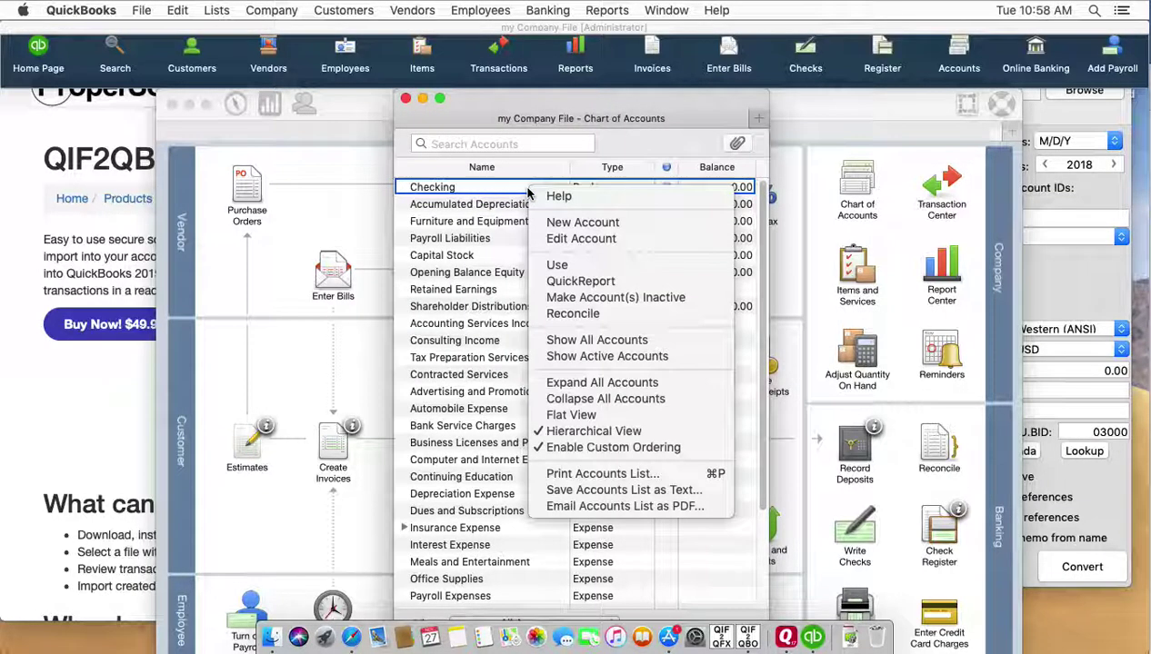
click(586, 238)
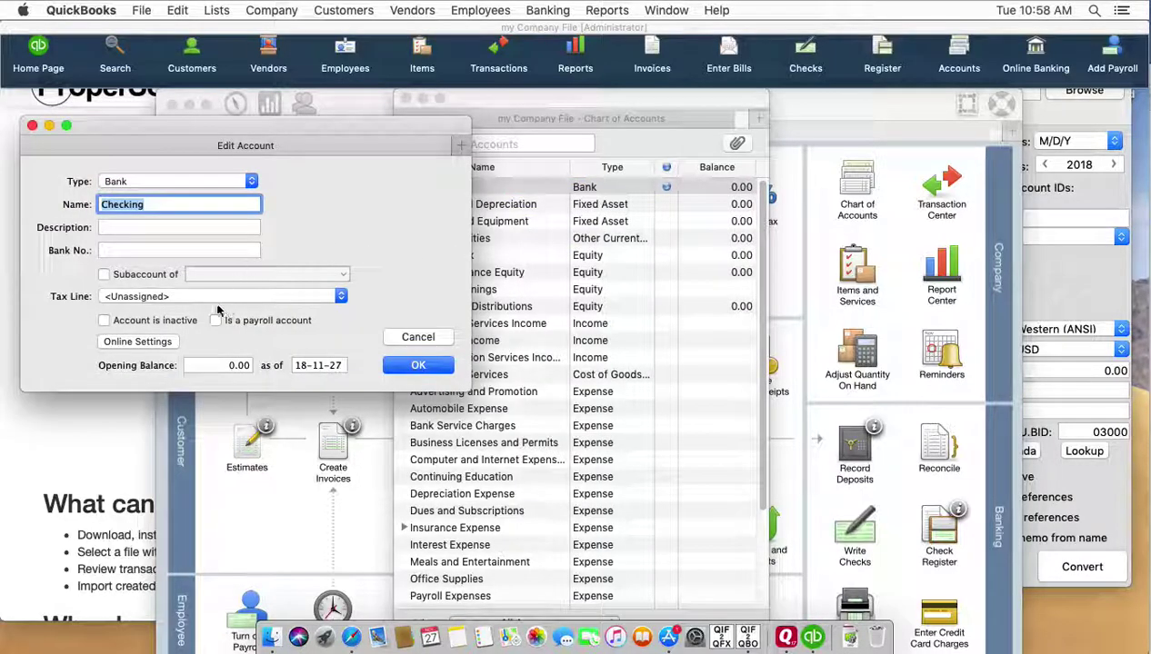
click(141, 344)
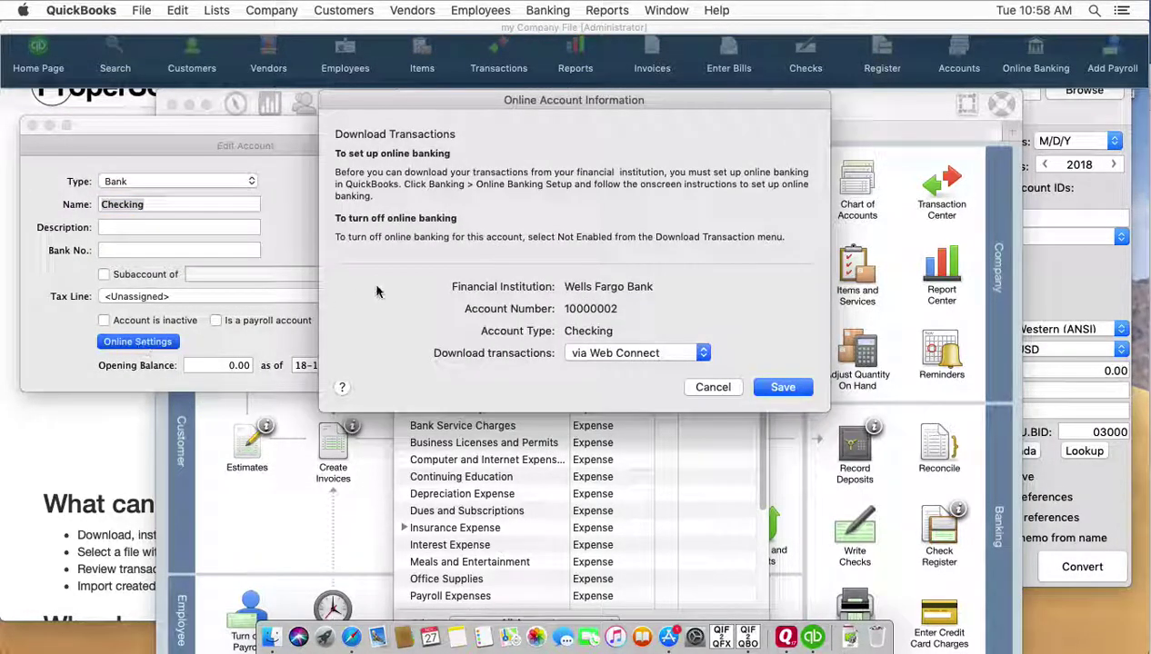
click(600, 353)
click(609, 334)
click(778, 388)
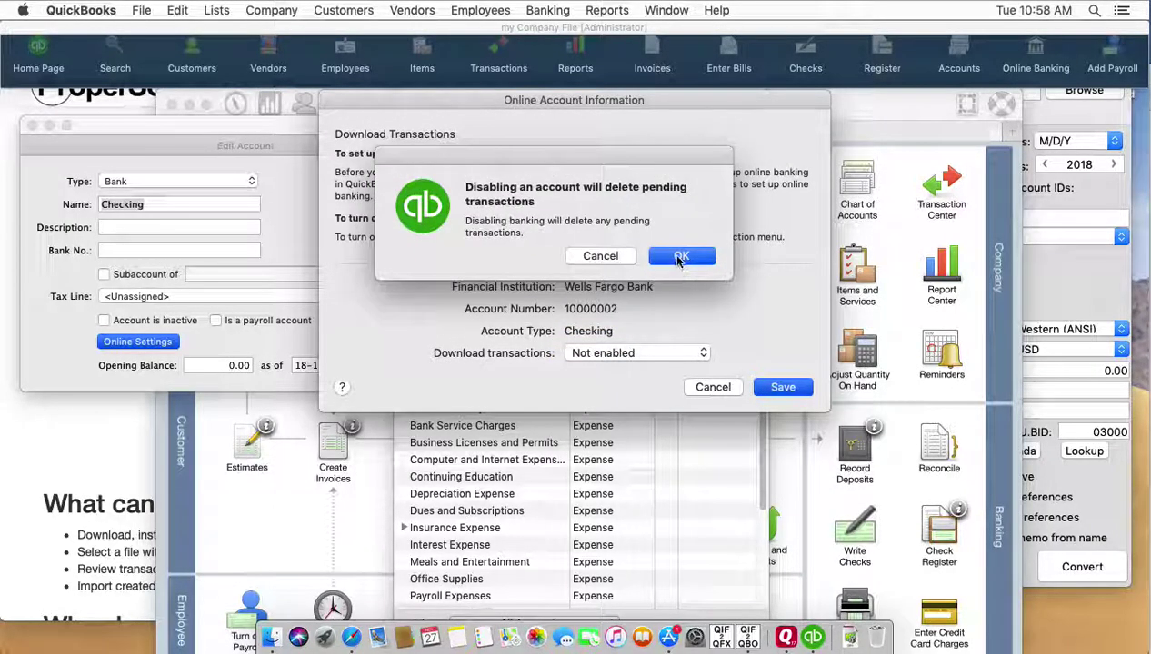
click(677, 258)
click(389, 366)
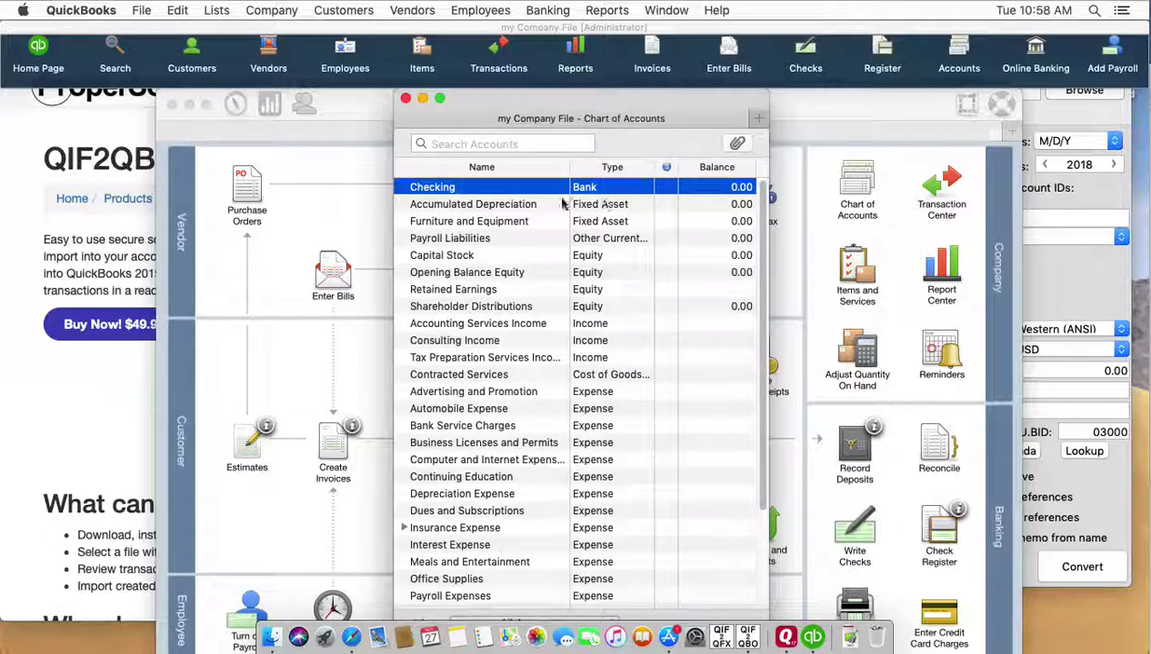
Import the Web Connect file sample.QBO from the Downloads folder into the company file.
click(86, 12)
mouse_move(142, 10)
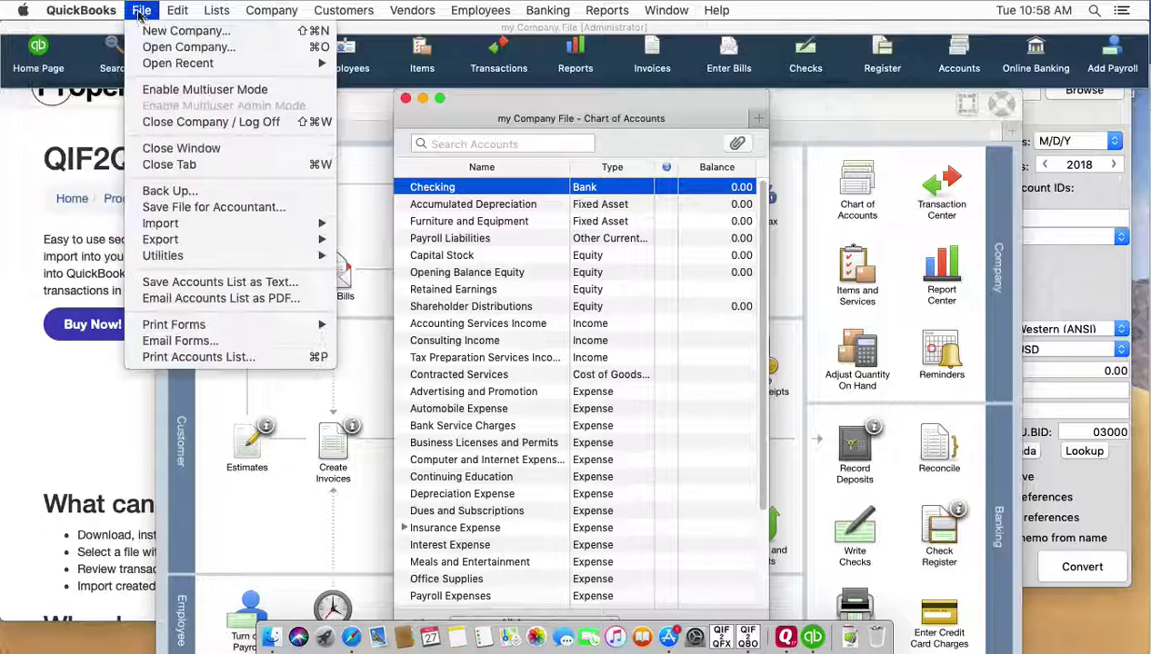
mouse_move(228, 223)
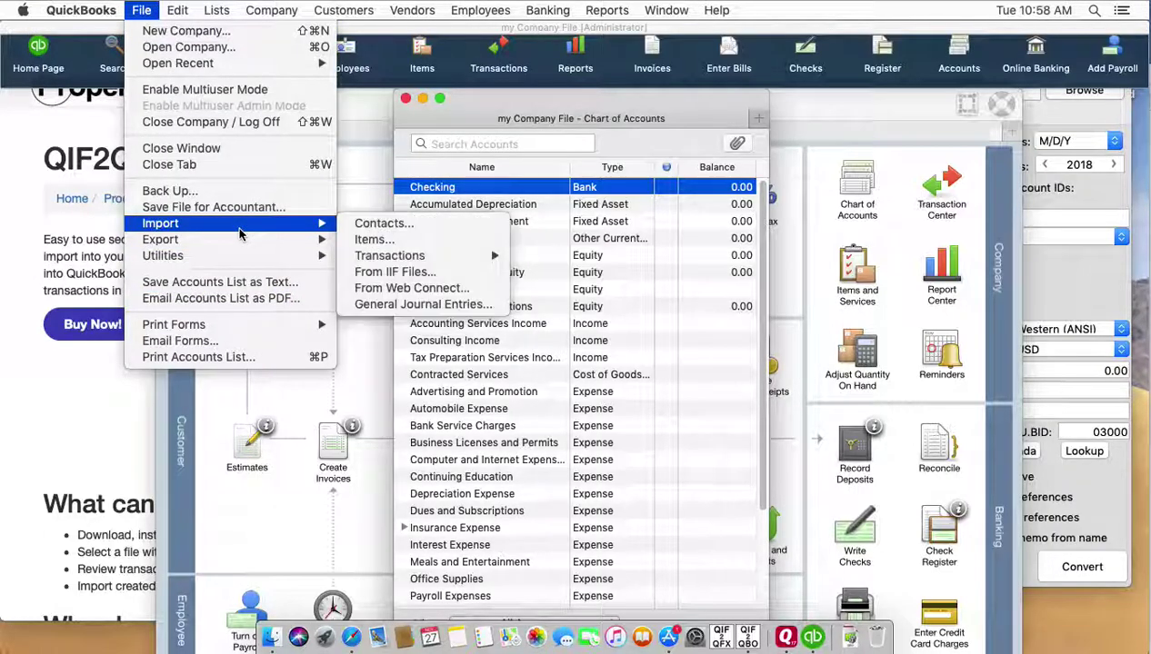
click(395, 290)
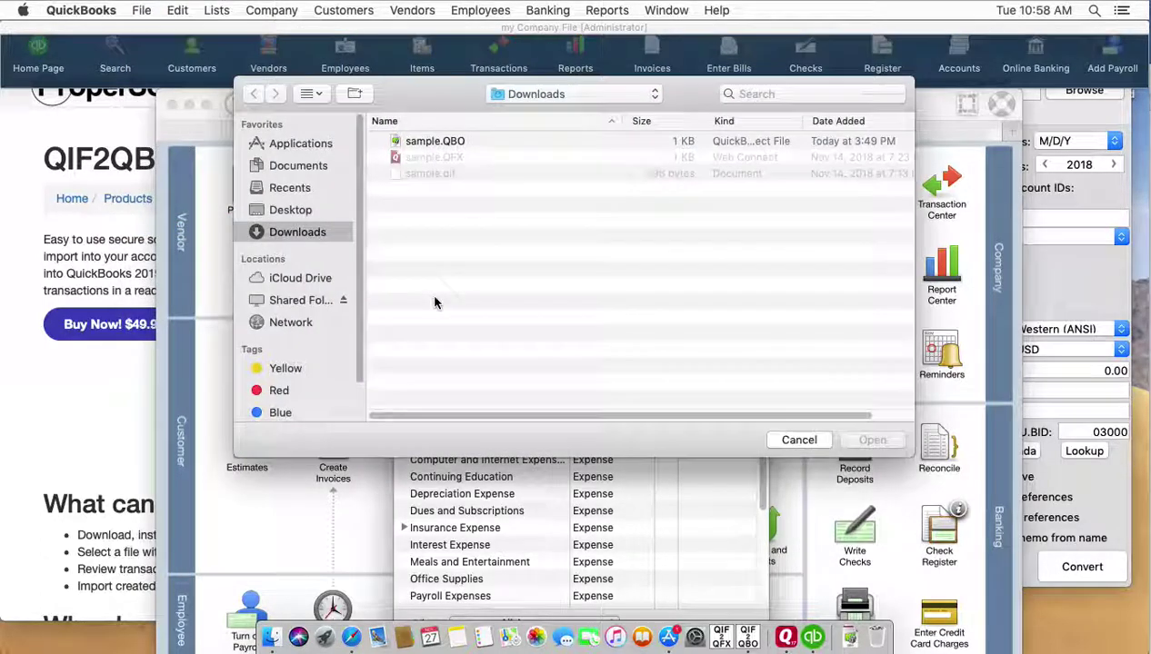
click(429, 143)
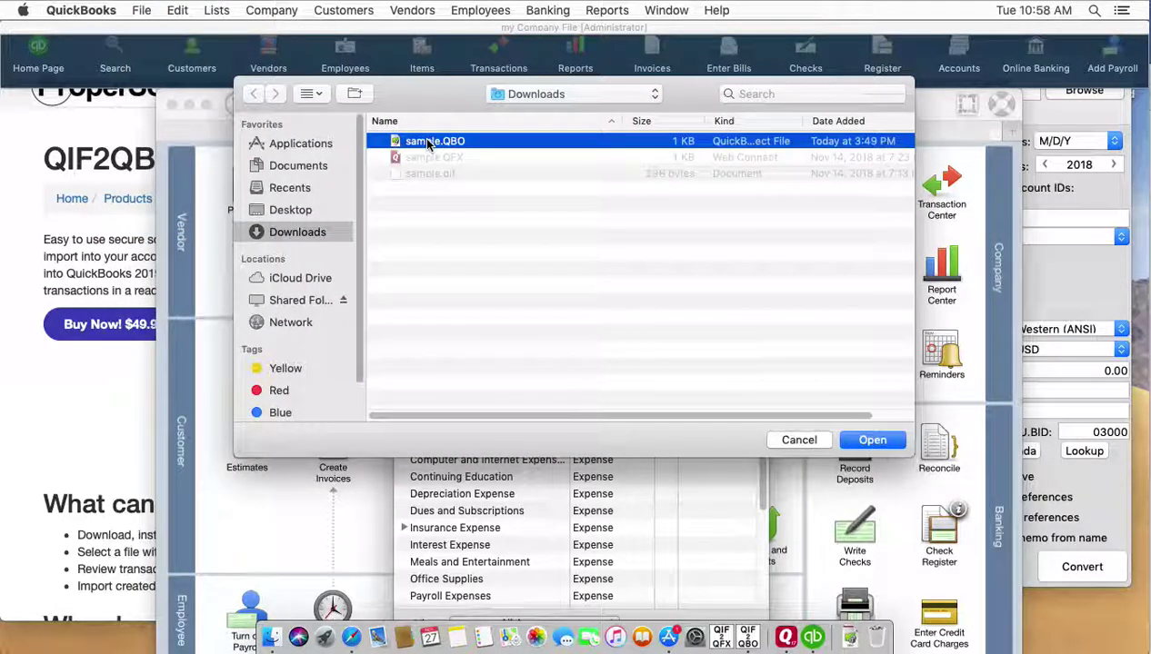
click(872, 440)
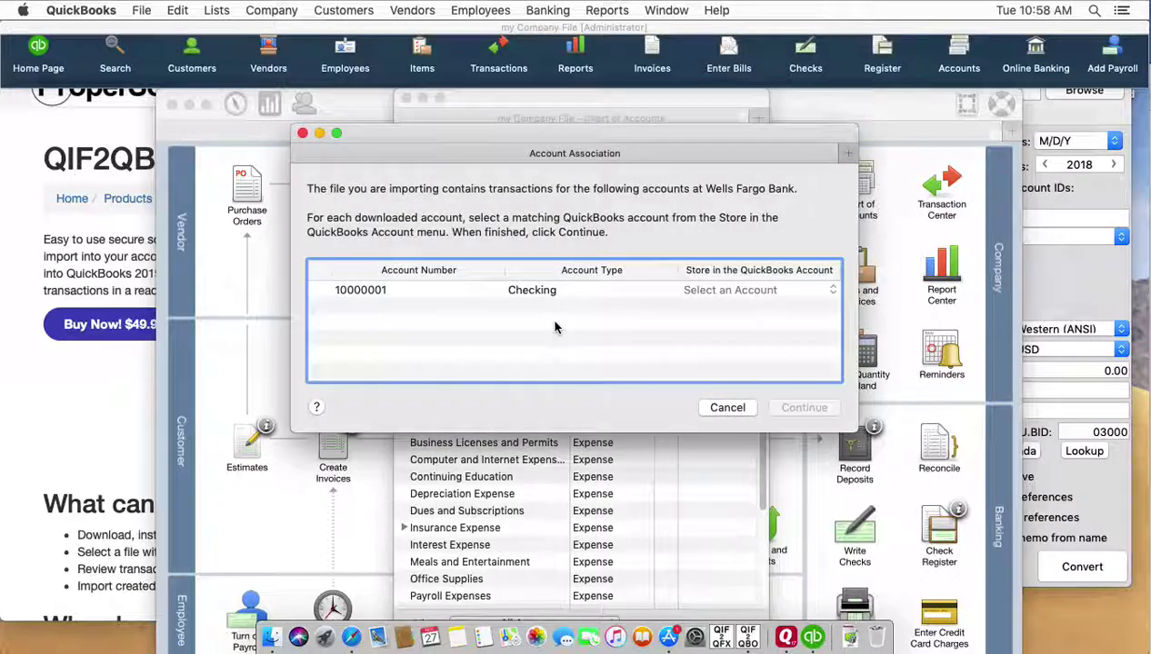
Associate the imported Wells Fargo account with the QuickBooks Checking account and complete the import.
click(713, 292)
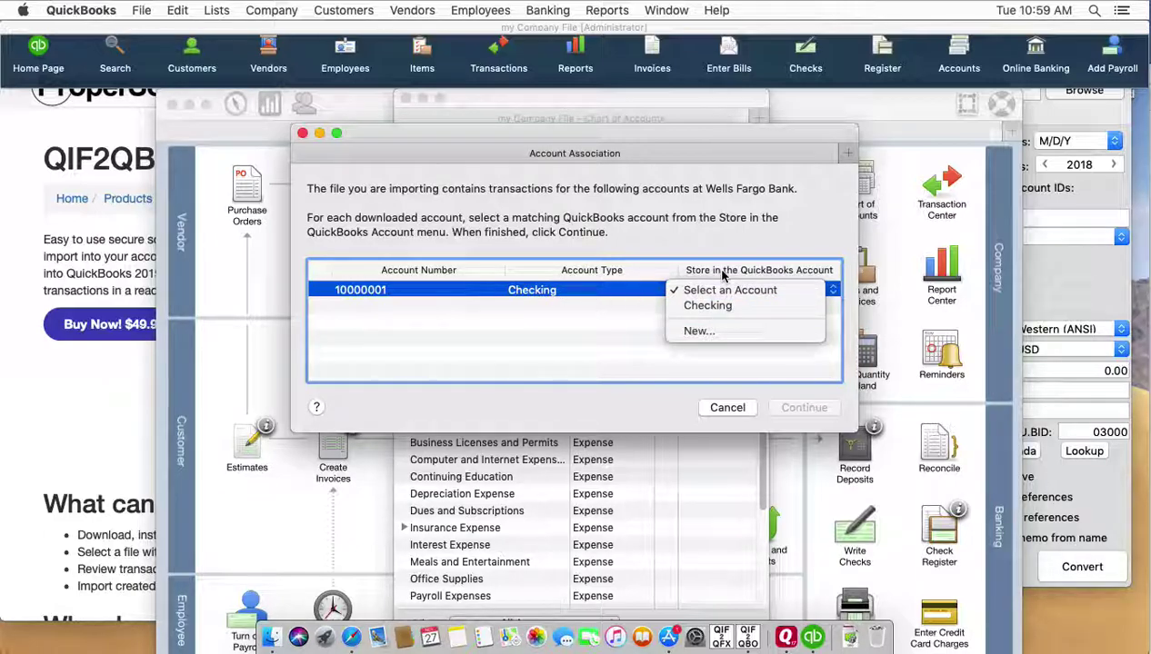
click(718, 306)
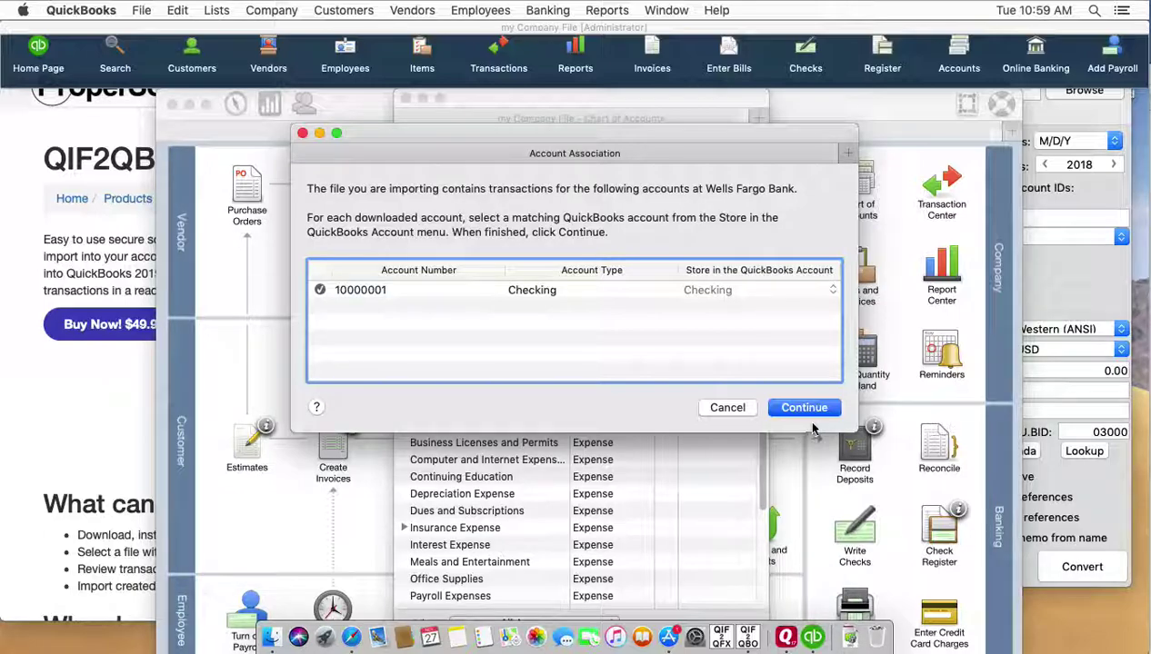
click(803, 407)
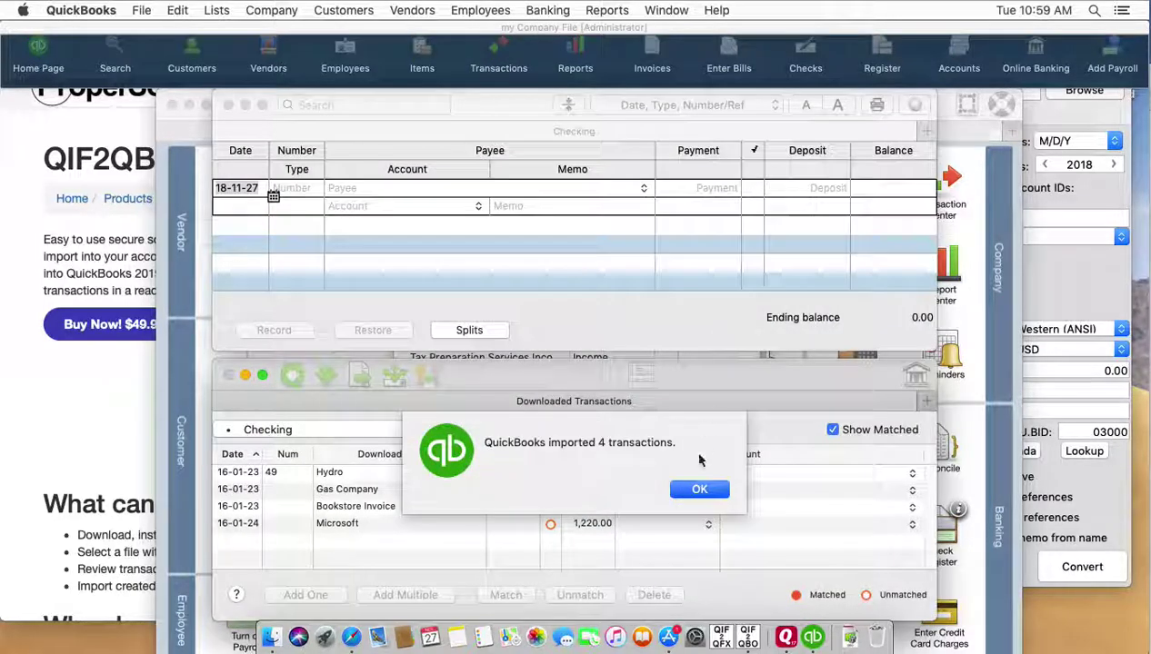
click(695, 489)
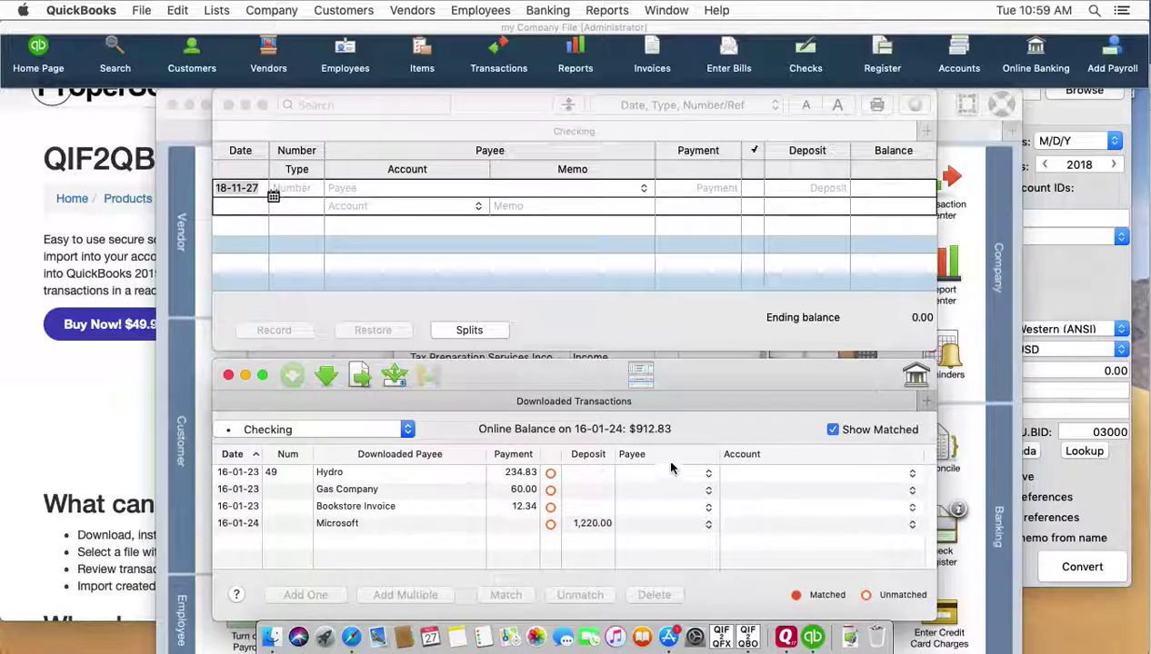
Select the Hydro transaction in the Downloaded Transactions list.
click(781, 474)
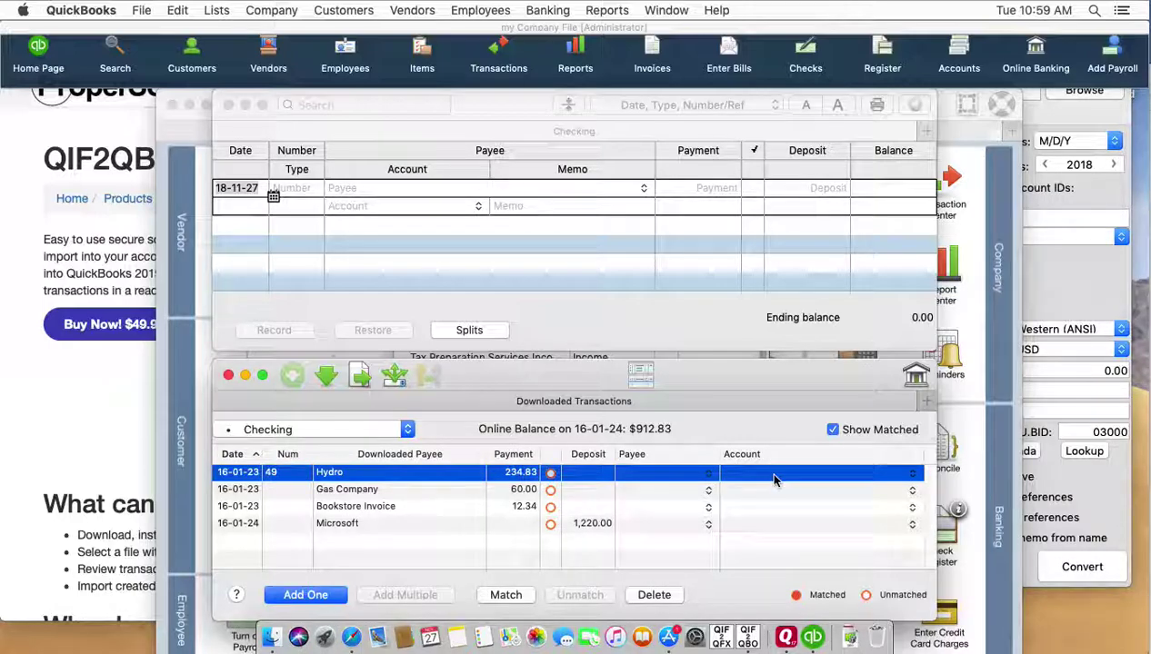